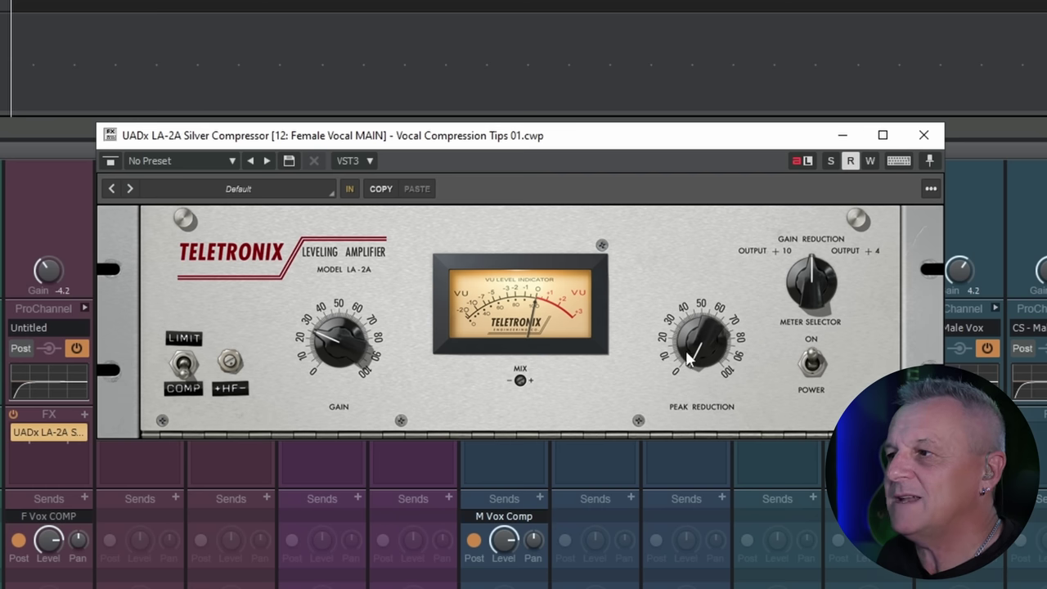
# Step: Raise the Peak Reduction on the female vocal's LA-2A compressor to about 35
pyautogui.moveTo(689, 357)
pyautogui.mouseDown()
pyautogui.moveTo(682, 270)
pyautogui.moveTo(695, 365)
pyautogui.mouseUp()
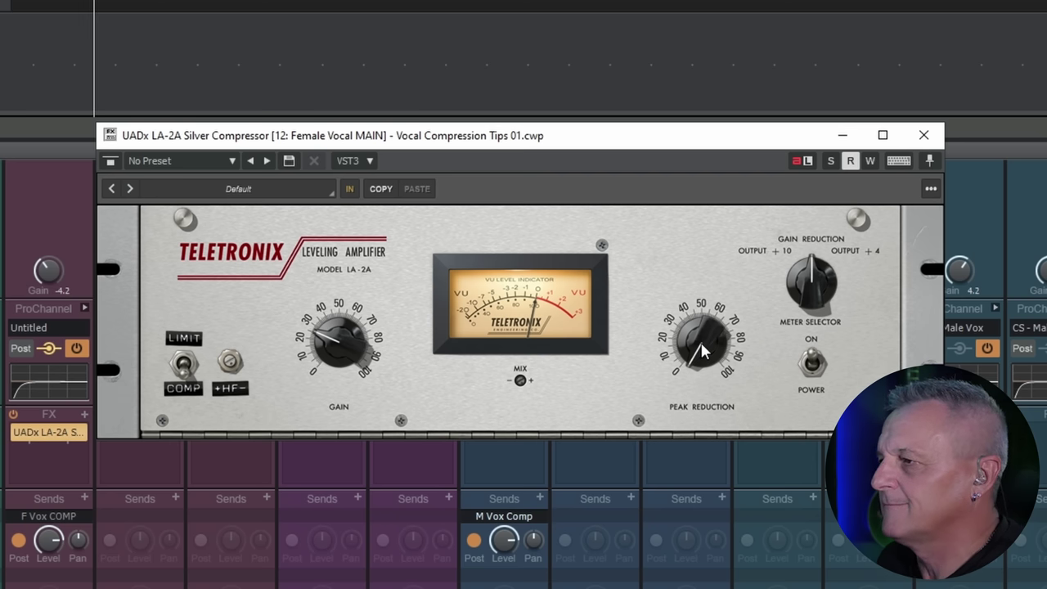
pyautogui.moveTo(701, 344); pyautogui.dragTo(697, 267)
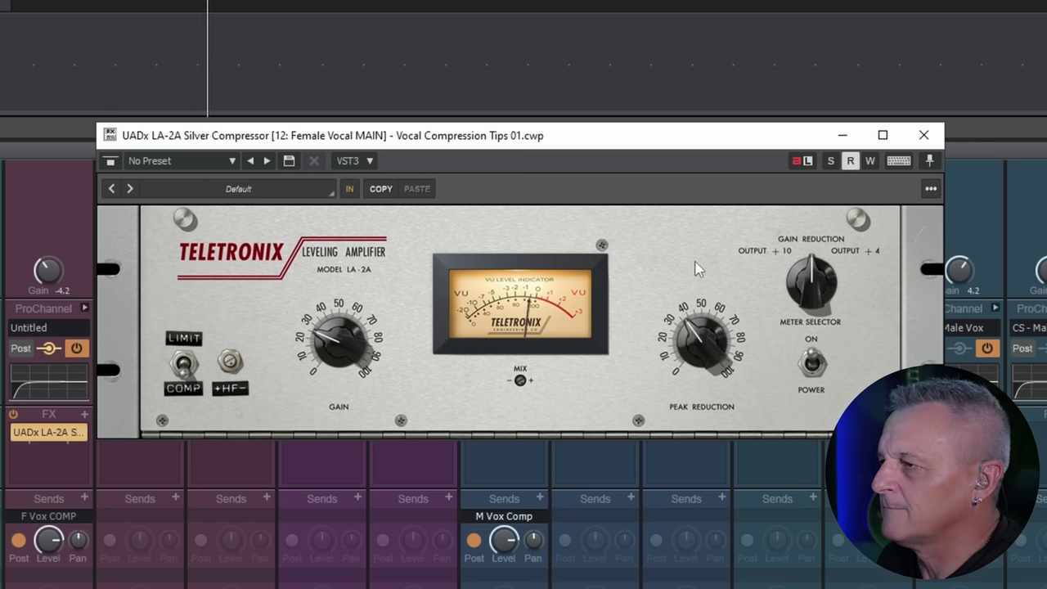
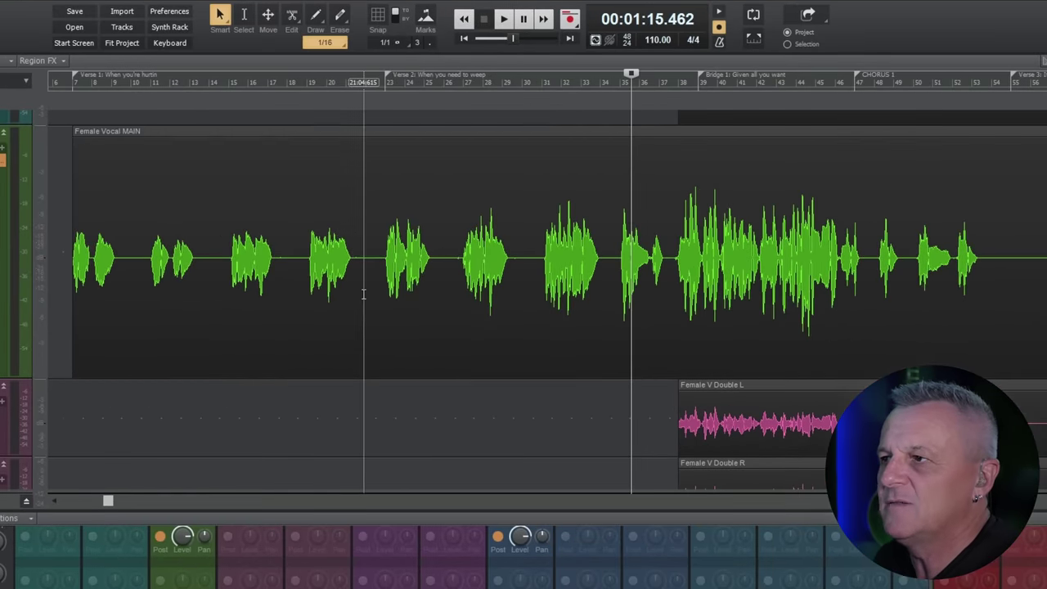
# Step: Split the Female Vocal MAIN clip around the bridge, at about bars 37 and 48, and lower the bridge clip's gain
pyautogui.moveTo(368, 295); pyautogui.dragTo(80, 305)
pyautogui.hotkey('ctrl', 'shift', 'l')
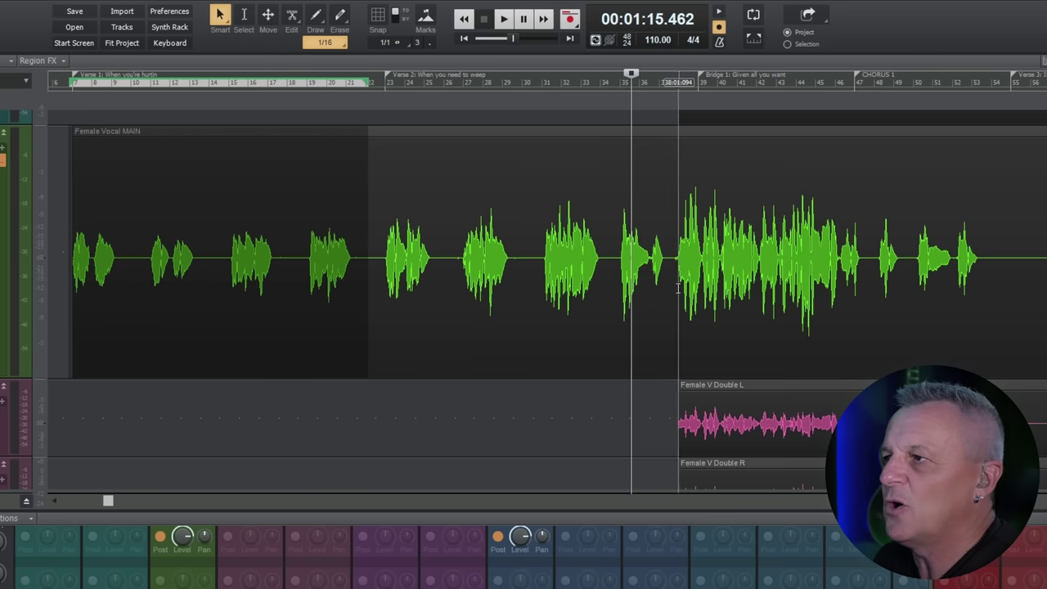
pyautogui.moveTo(666, 306); pyautogui.dragTo(869, 311)
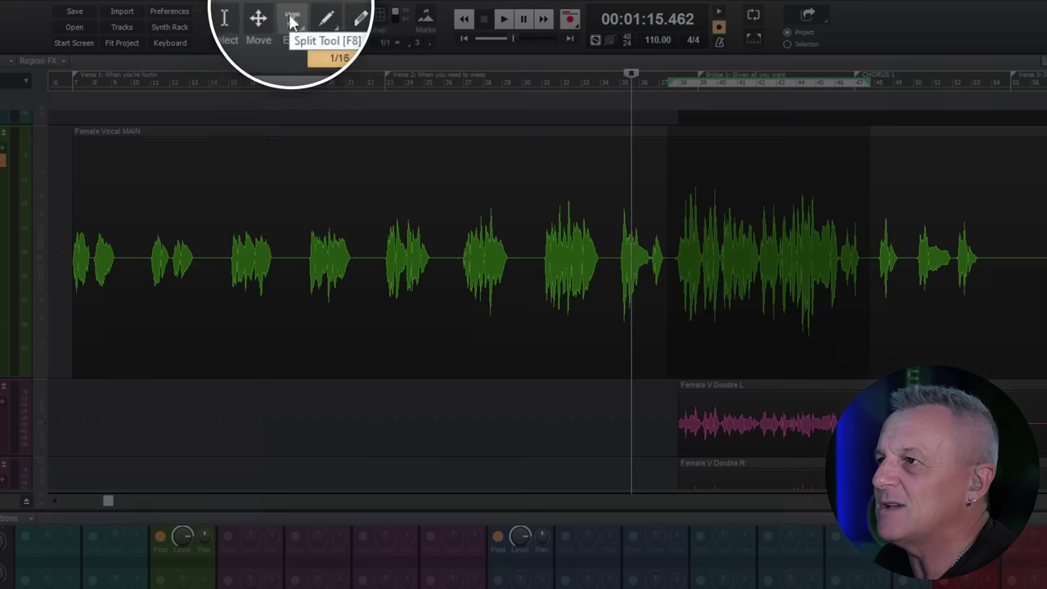
pyautogui.click(291, 16)
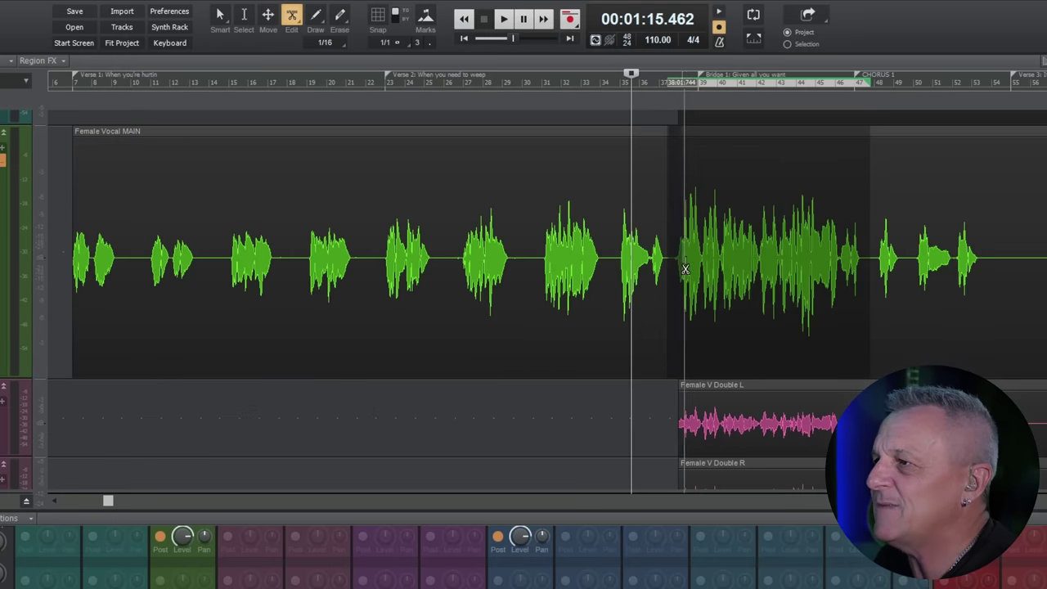
pyautogui.click(871, 287)
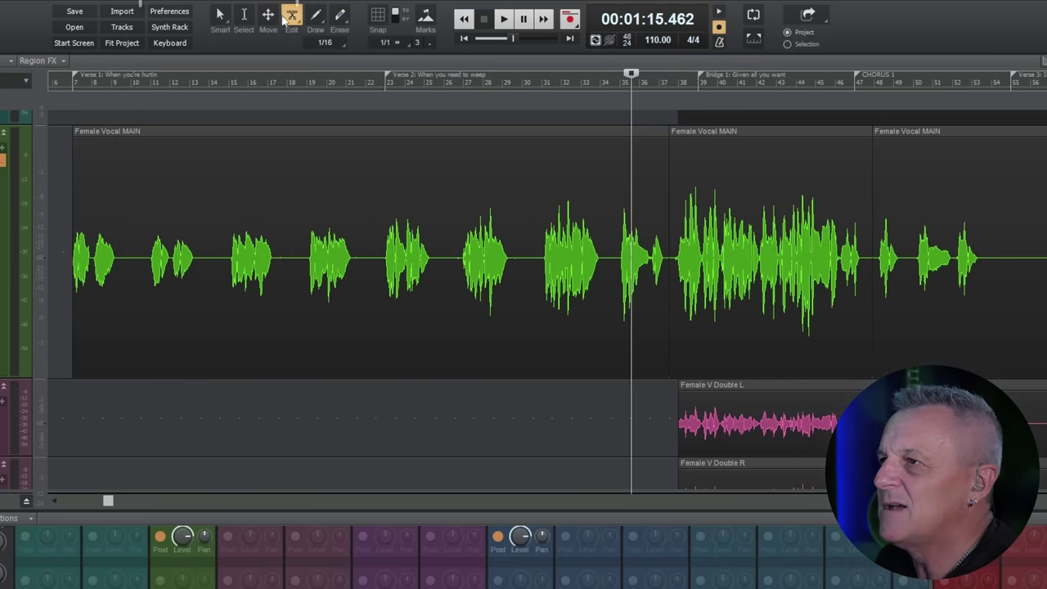
pyautogui.click(220, 16)
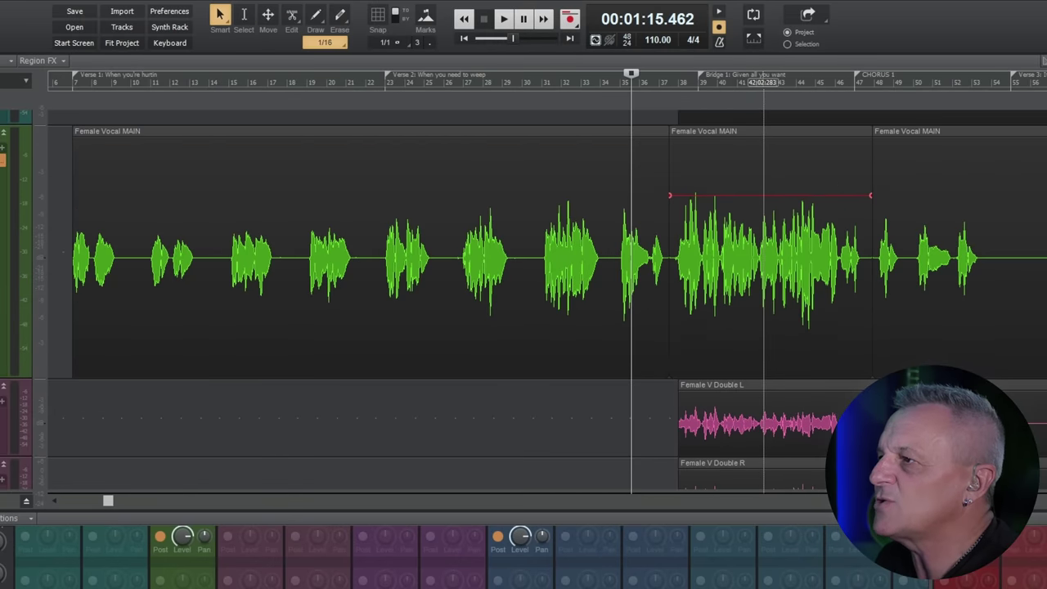
pyautogui.moveTo(764, 195); pyautogui.dragTo(770, 205)
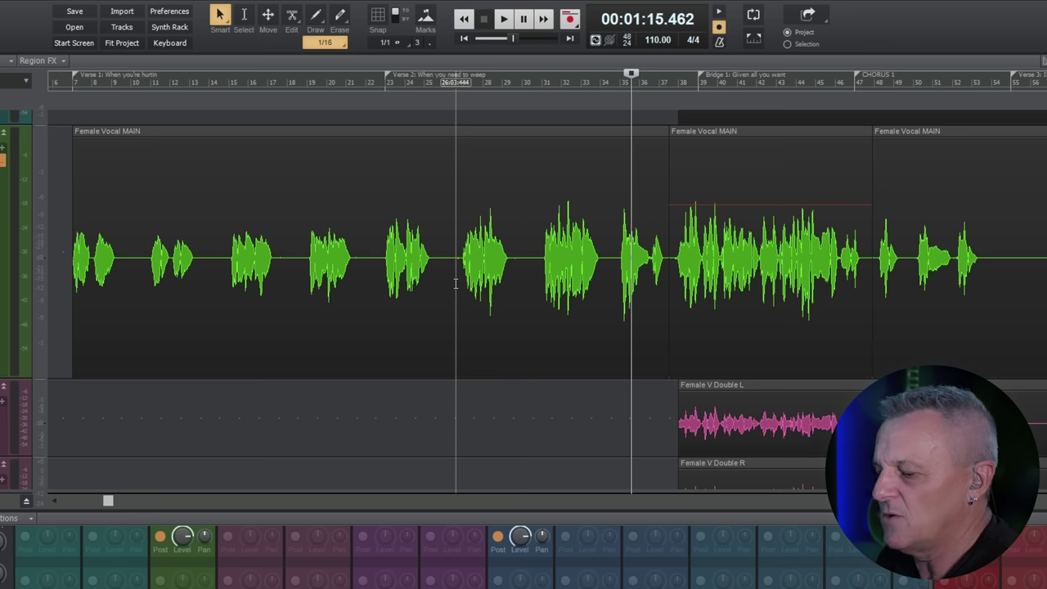
# Step: Split the loud verse 2 phrases, from about bar 26 to bar 34, into their own clip and slightly lower its gain
pyautogui.press('F8')
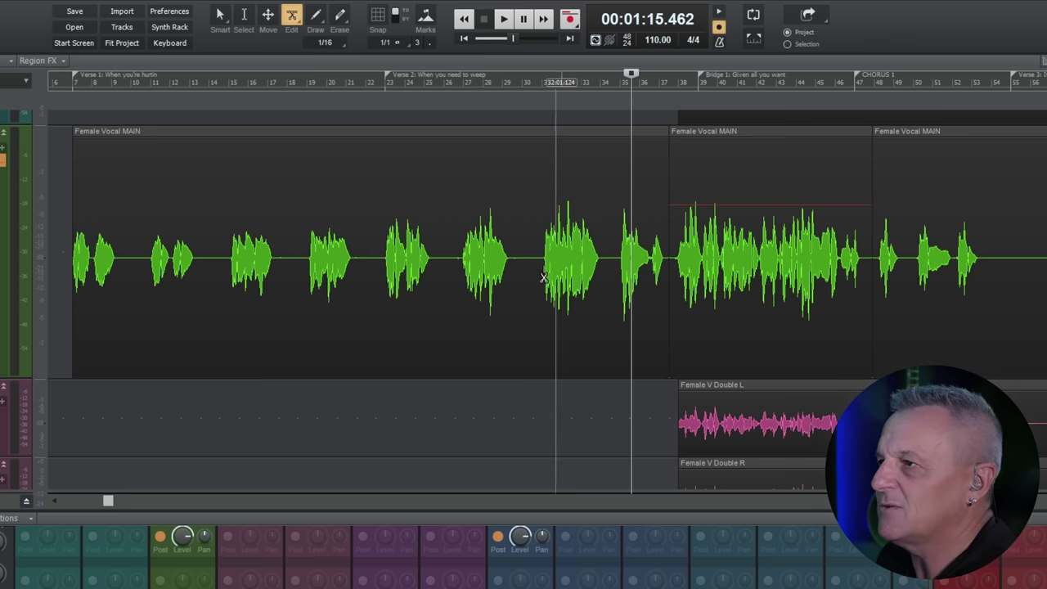
pyautogui.moveTo(451, 297); pyautogui.dragTo(603, 305)
pyautogui.press('F5')
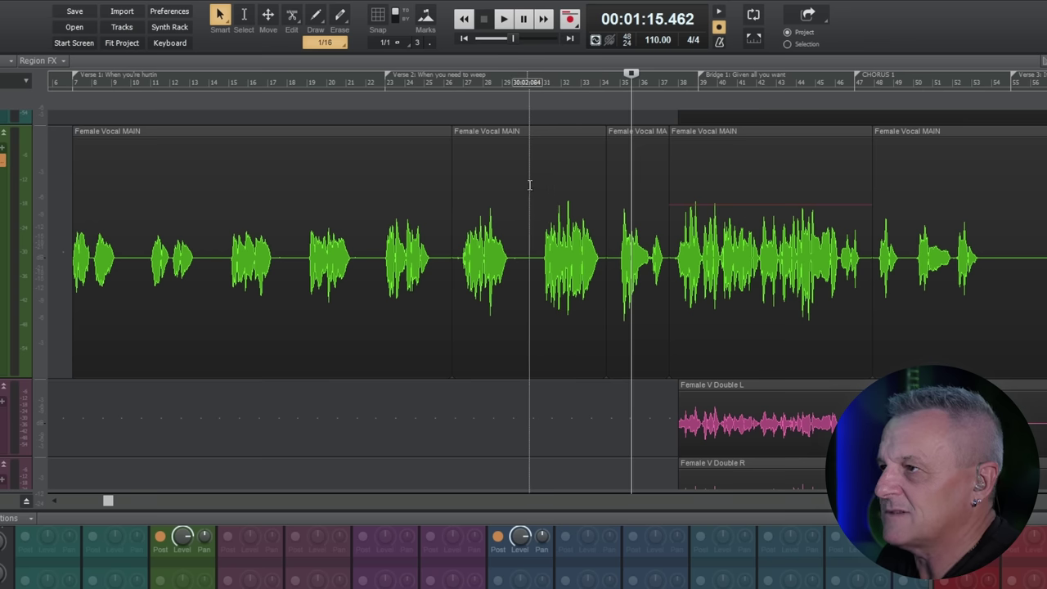
pyautogui.moveTo(532, 191); pyautogui.dragTo(532, 199)
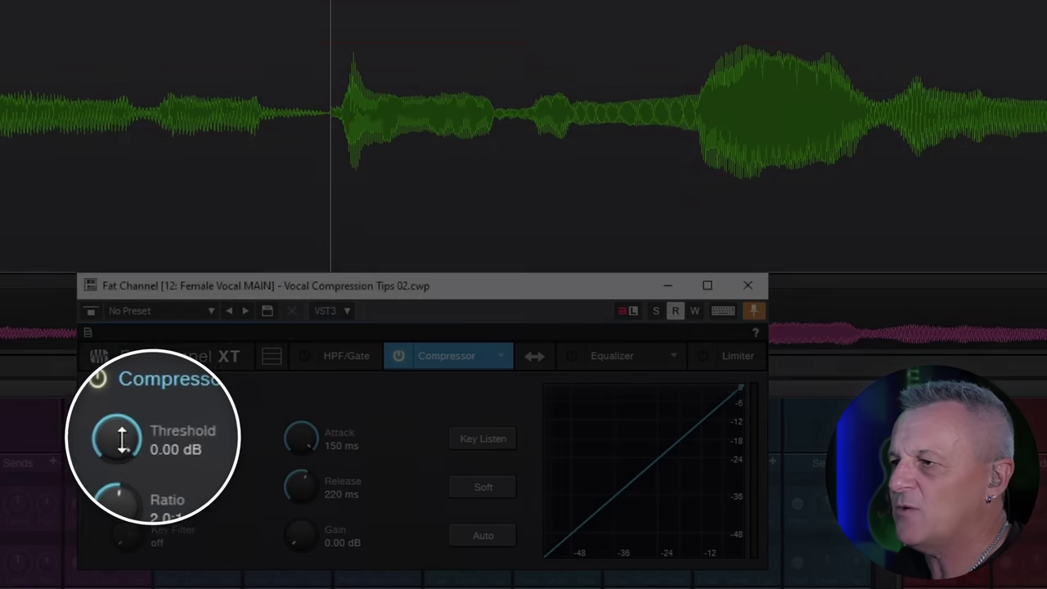
# Step: Set the Fat Channel compressor's threshold to -26.32 dB and ratio to 3.7:1, and play the vocal
pyautogui.moveTo(141, 441)
pyautogui.mouseDown()
pyautogui.moveTo(138, 519)
pyautogui.moveTo(133, 492)
pyautogui.moveTo(122, 537)
pyautogui.moveTo(122, 435)
pyautogui.moveTo(133, 458)
pyautogui.mouseUp()
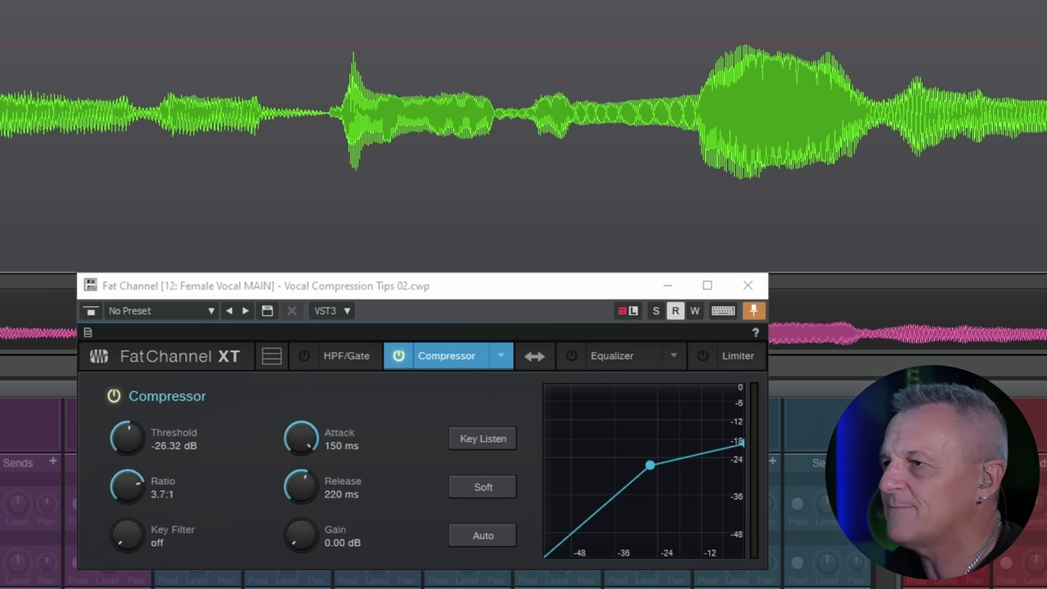
pyautogui.press('space')
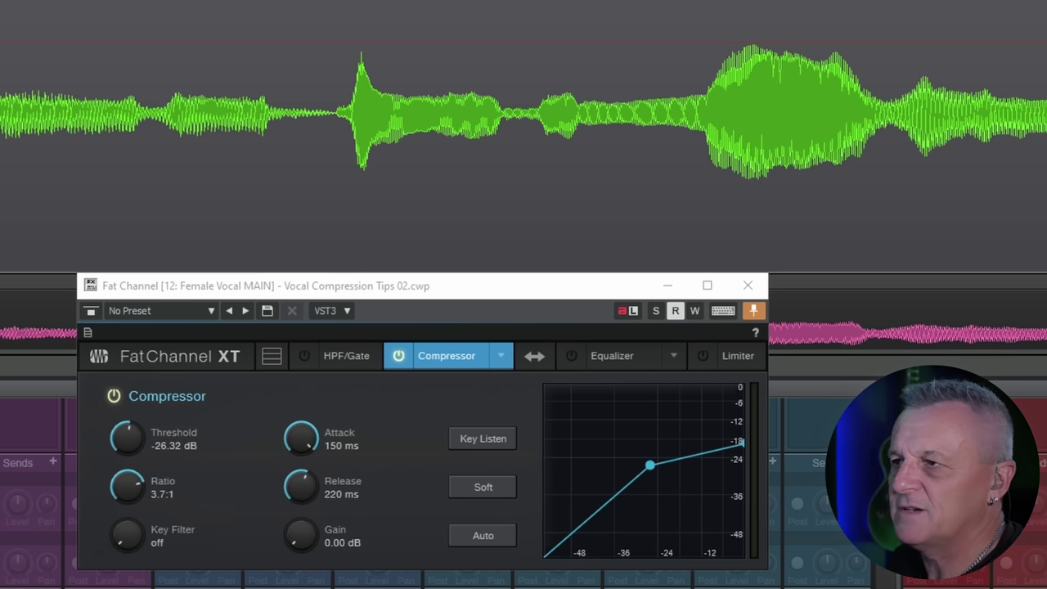
pyautogui.press('space')
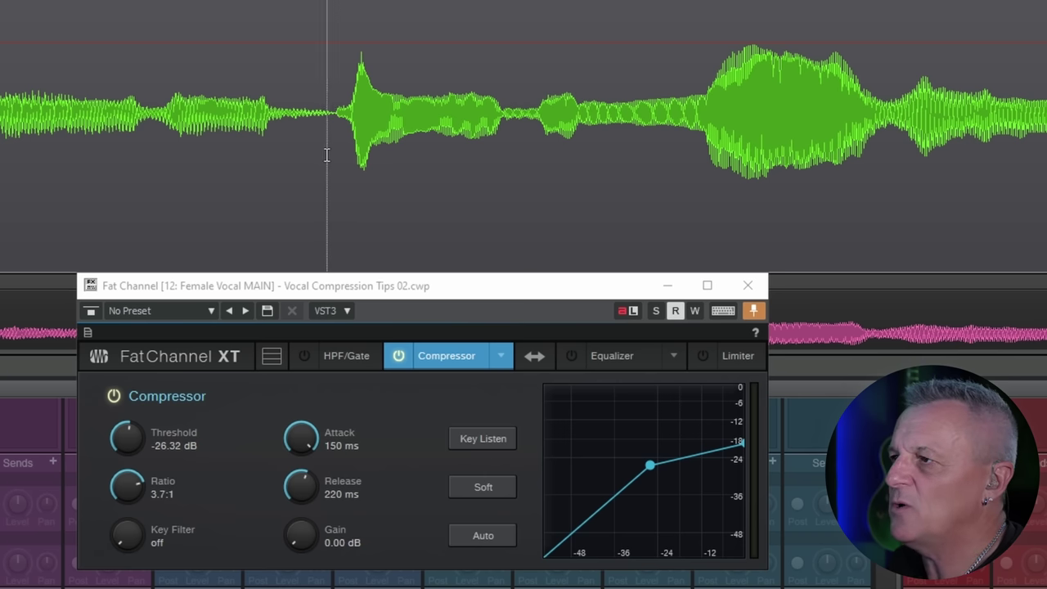
# Step: Play the vocal from just before the sharp peak to check how the 150 ms attack treats the transient
pyautogui.moveTo(331, 161); pyautogui.dragTo(522, 162)
pyautogui.moveTo(579, 176); pyautogui.dragTo(297, 166)
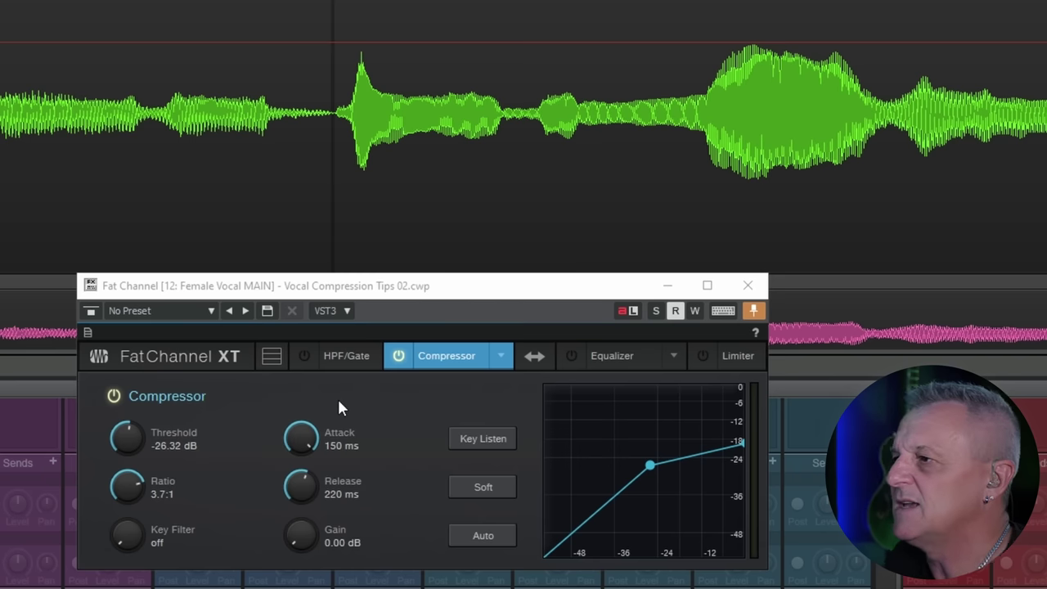
pyautogui.click(301, 425)
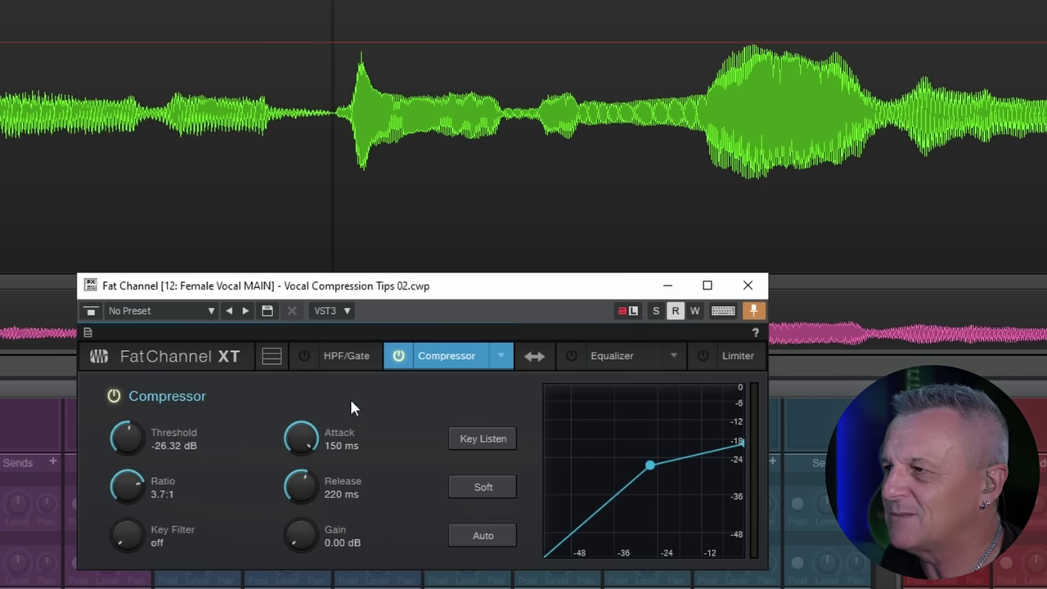
pyautogui.click(335, 155)
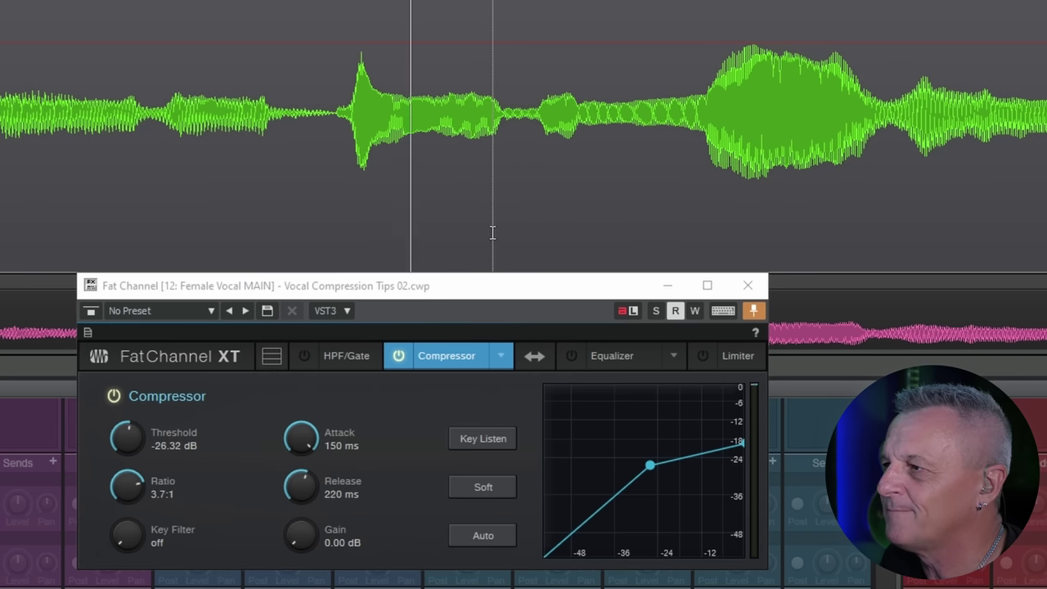
pyautogui.press('space')
pyautogui.press('space')
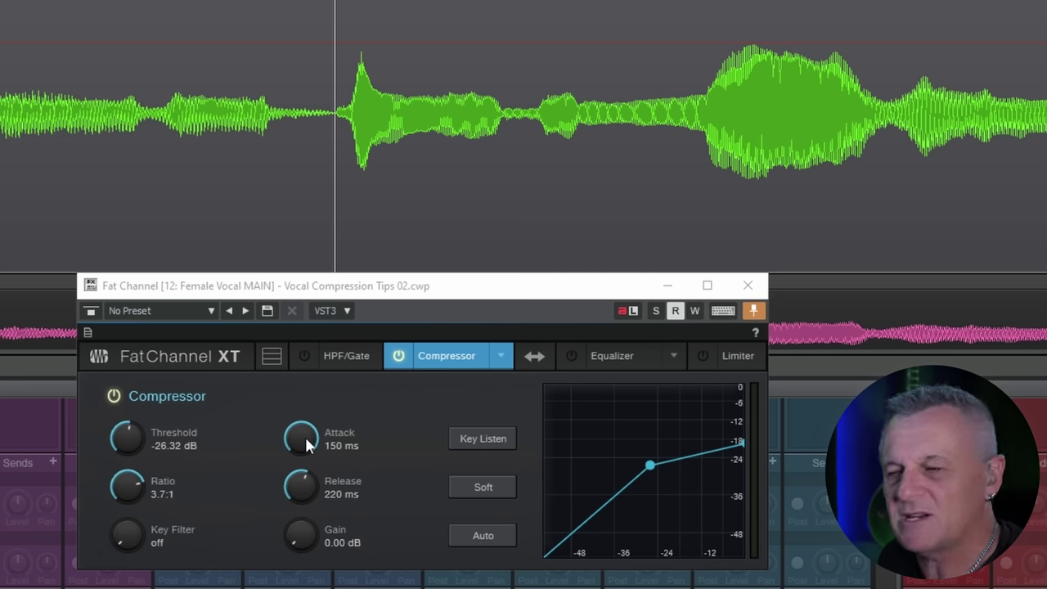
# Step: Set the compressor's attack to 0.20 ms and play the same vocal peak again
pyautogui.moveTo(302, 443); pyautogui.dragTo(305, 588)
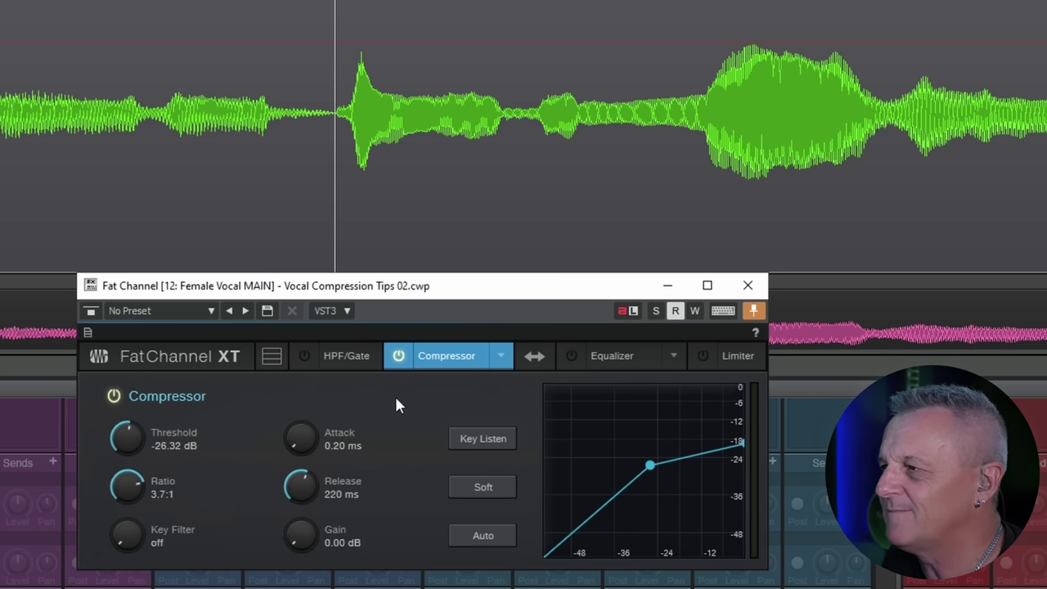
pyautogui.press('space')
pyautogui.press('space')
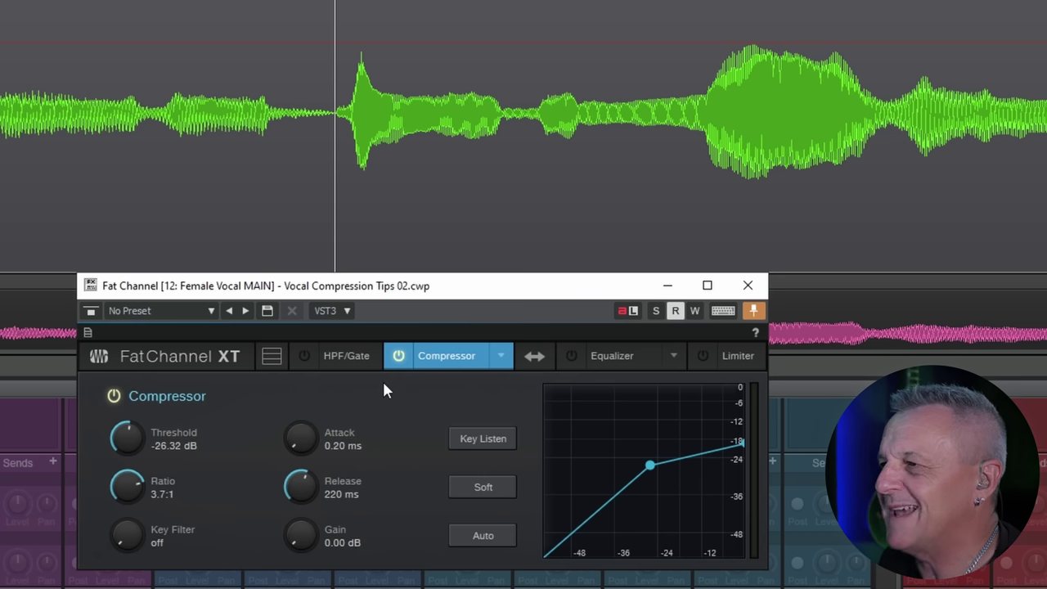
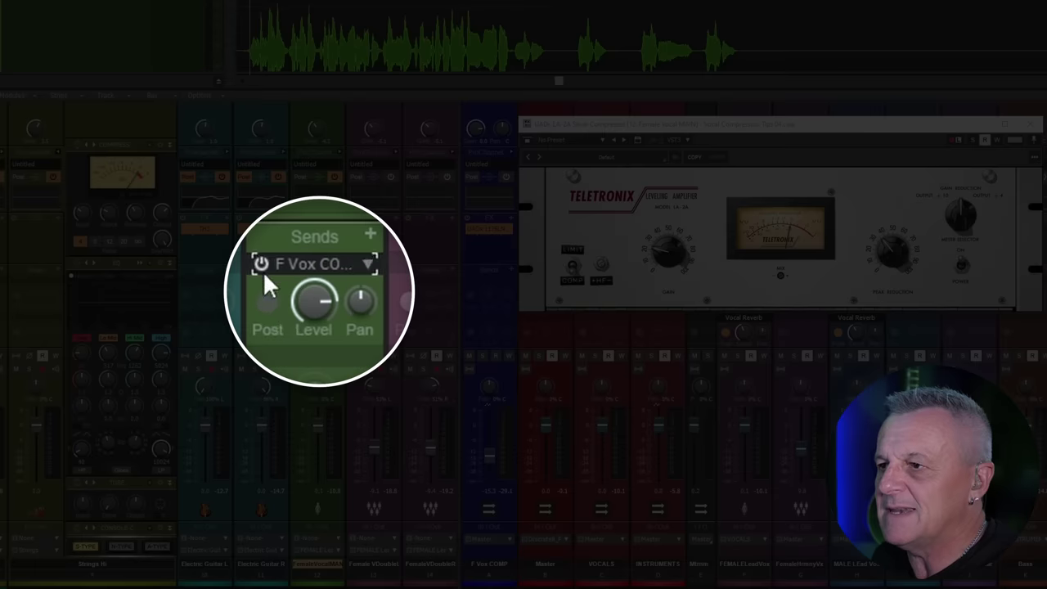
# Step: Turn on the female vocal track's F Vox COMP send and open the 1176LN compressor on that bus
pyautogui.click(260, 264)
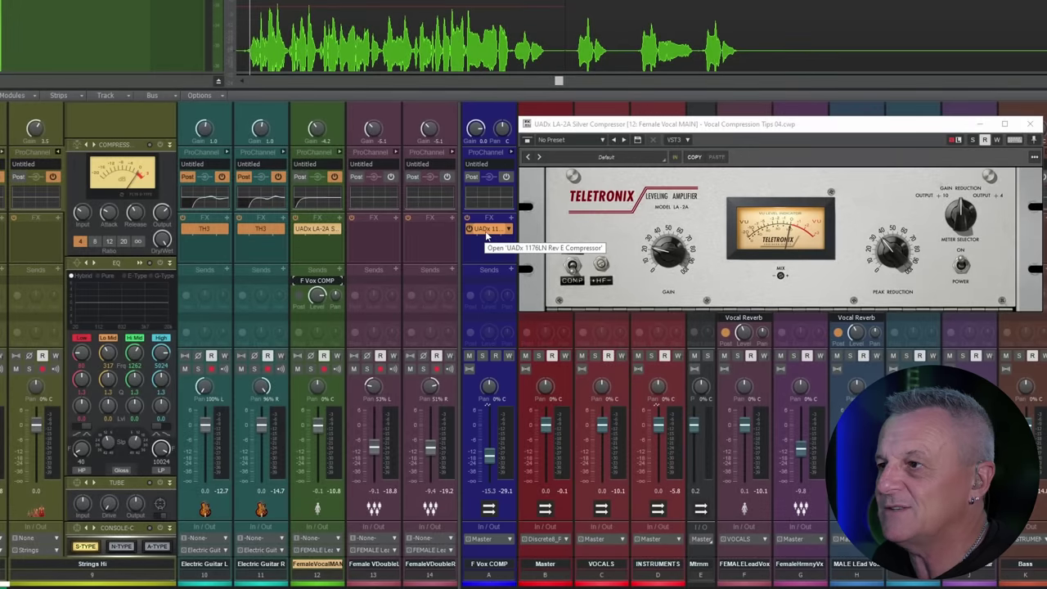
pyautogui.doubleClick(484, 229)
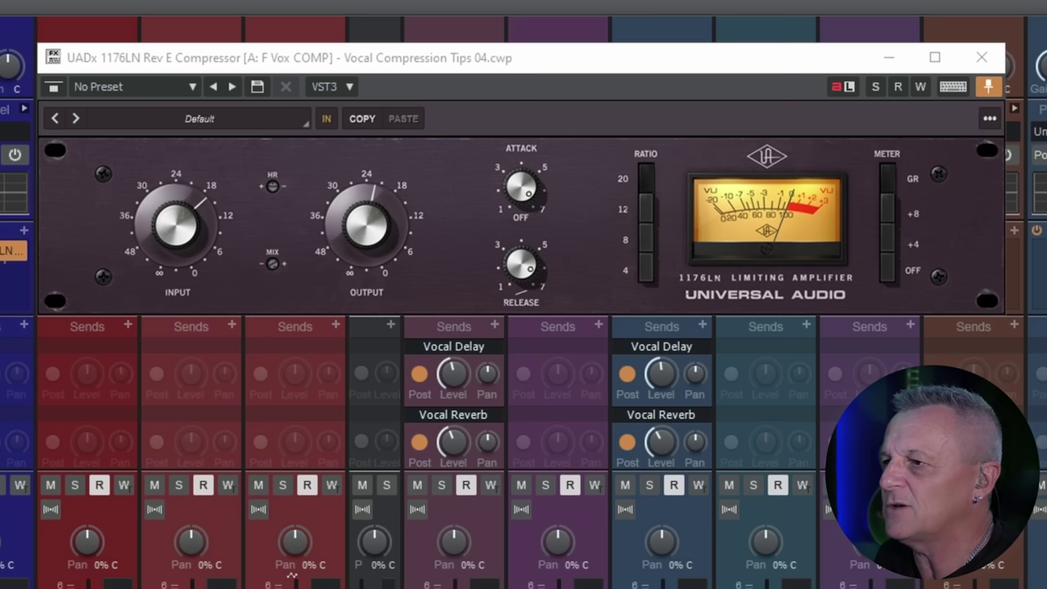
# Step: Solo the F Vox COMP bus while setting the 1176LN's ratio to 20 and adjusting its attack, and unsolo the bus
pyautogui.press('s')
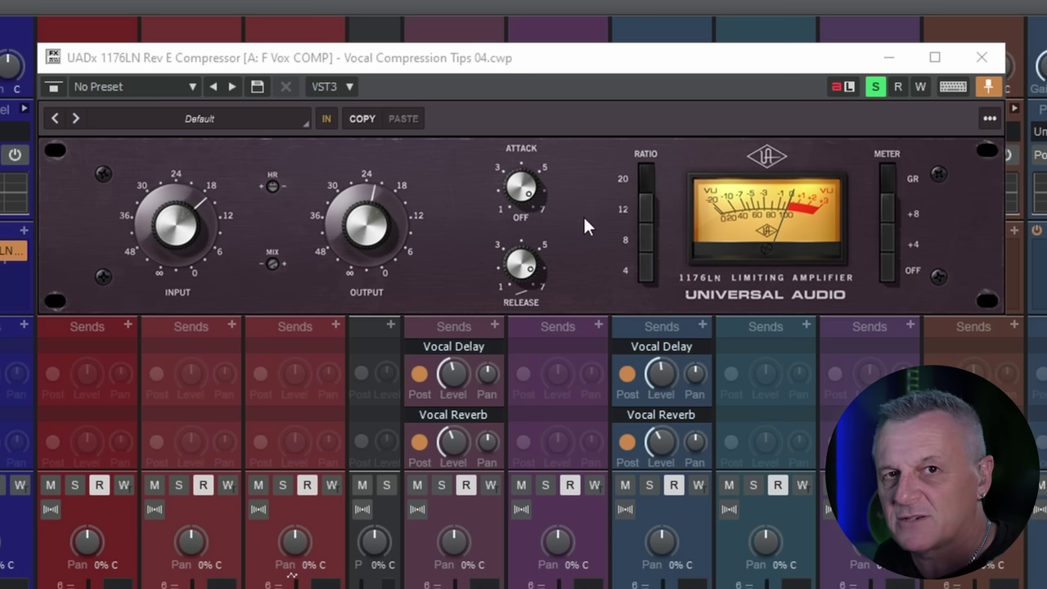
pyautogui.click(646, 180)
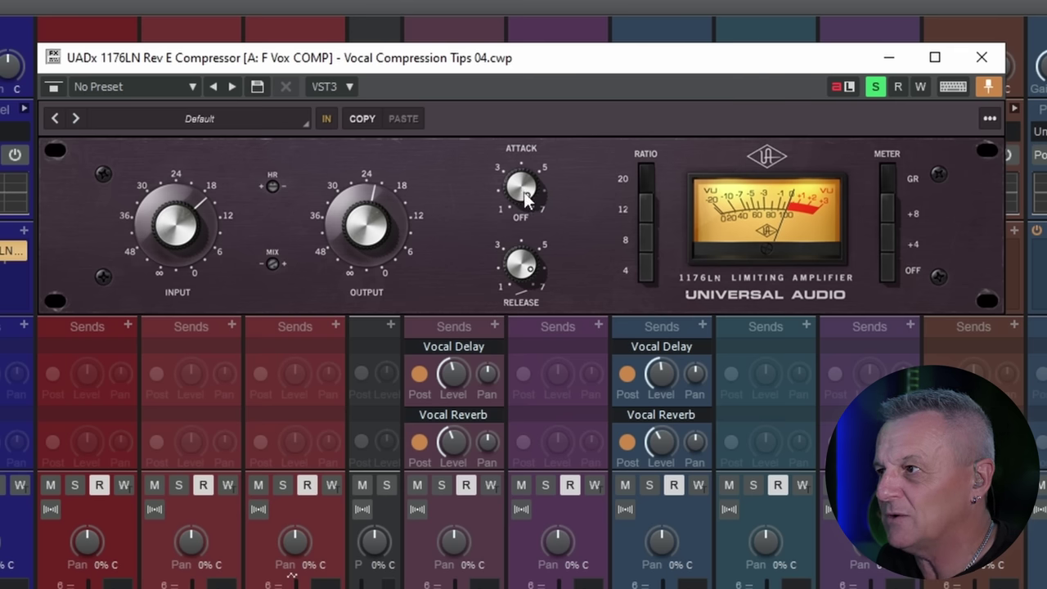
pyautogui.moveTo(524, 191)
pyautogui.mouseDown()
pyautogui.moveTo(539, 377)
pyautogui.moveTo(530, 234)
pyautogui.moveTo(516, 199)
pyautogui.mouseUp()
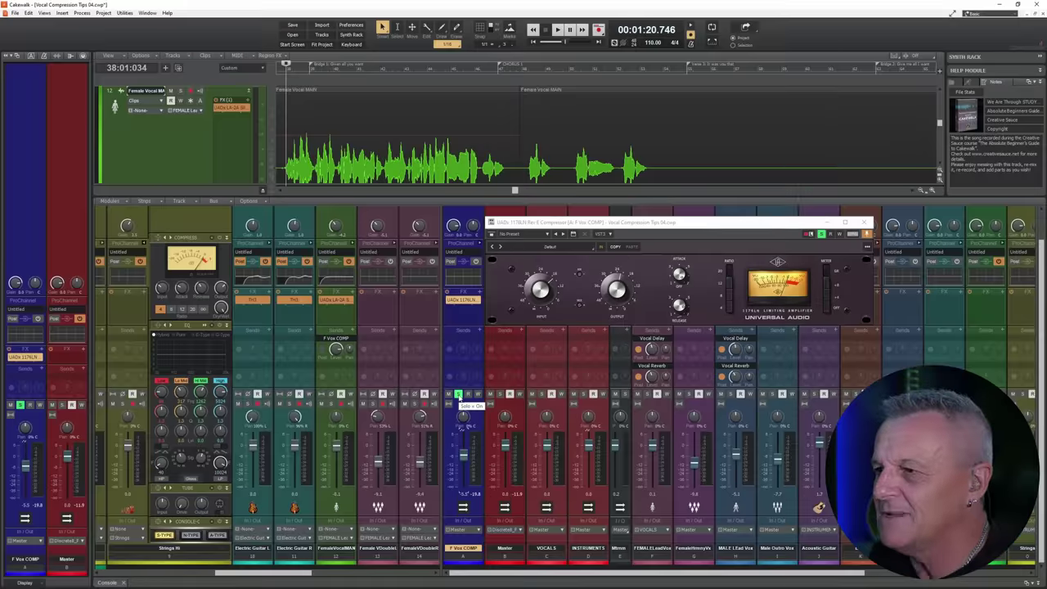
pyautogui.click(458, 395)
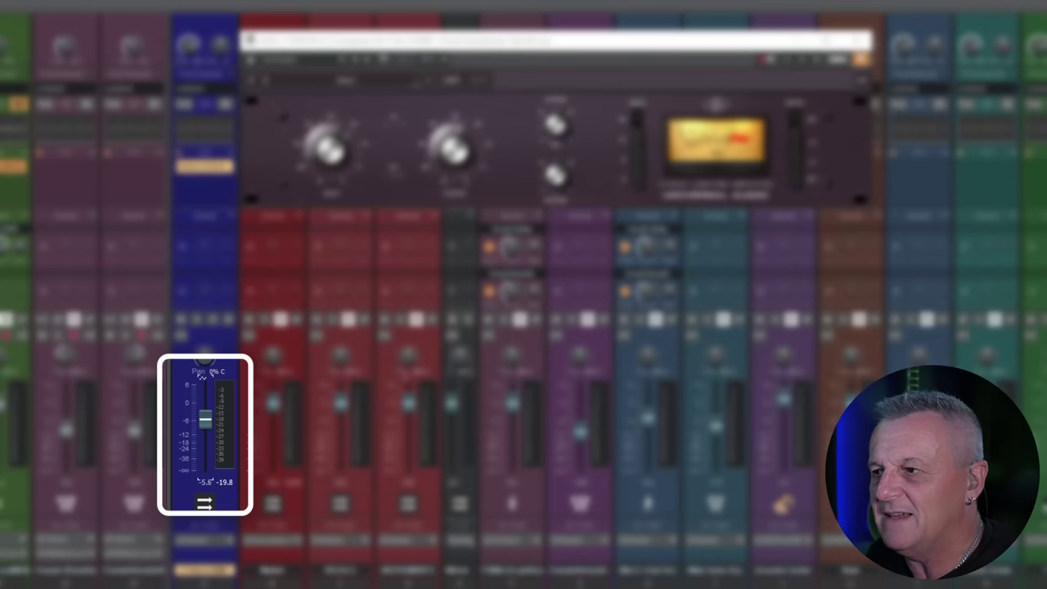
# Step: Lower the F Vox COMP bus fader to -INF and start playback of the full mix
pyautogui.moveTo(206, 422); pyautogui.dragTo(205, 468)
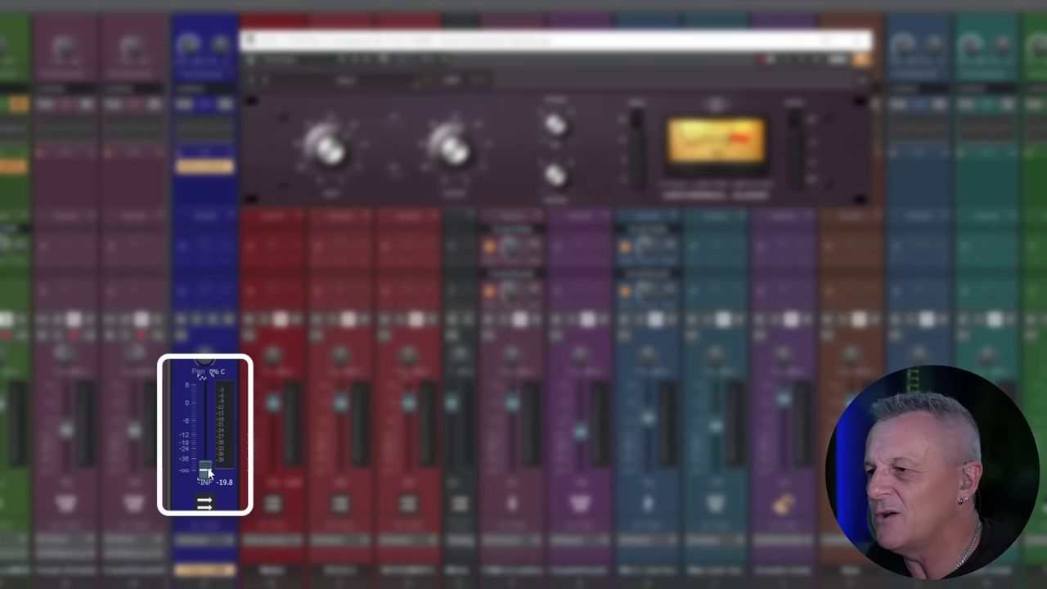
pyautogui.moveTo(208, 470)
pyautogui.mouseDown()
pyautogui.moveTo(209, 419)
pyautogui.moveTo(207, 473)
pyautogui.mouseUp()
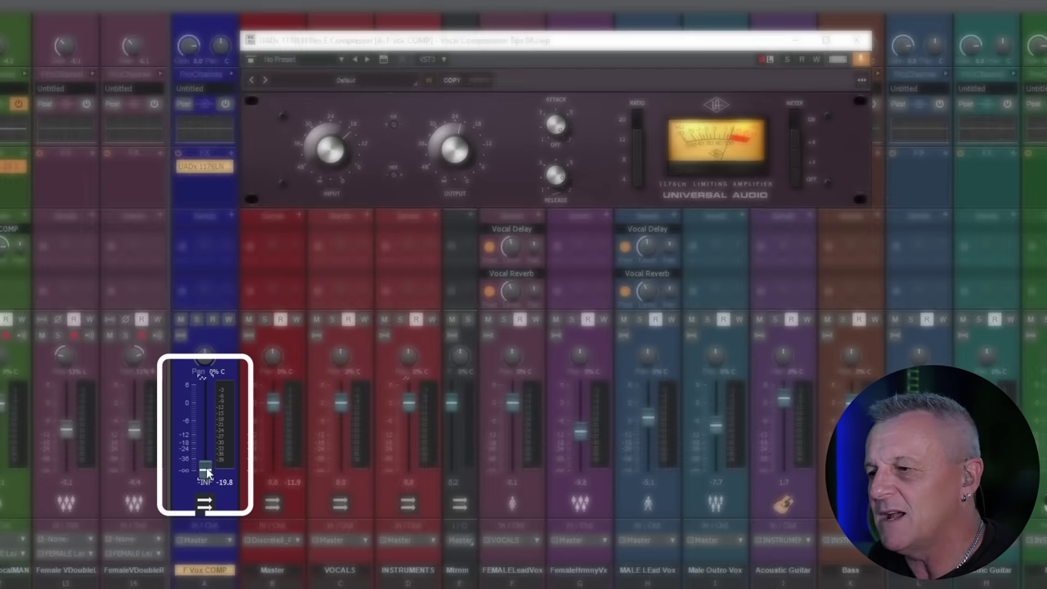
pyautogui.press('space')
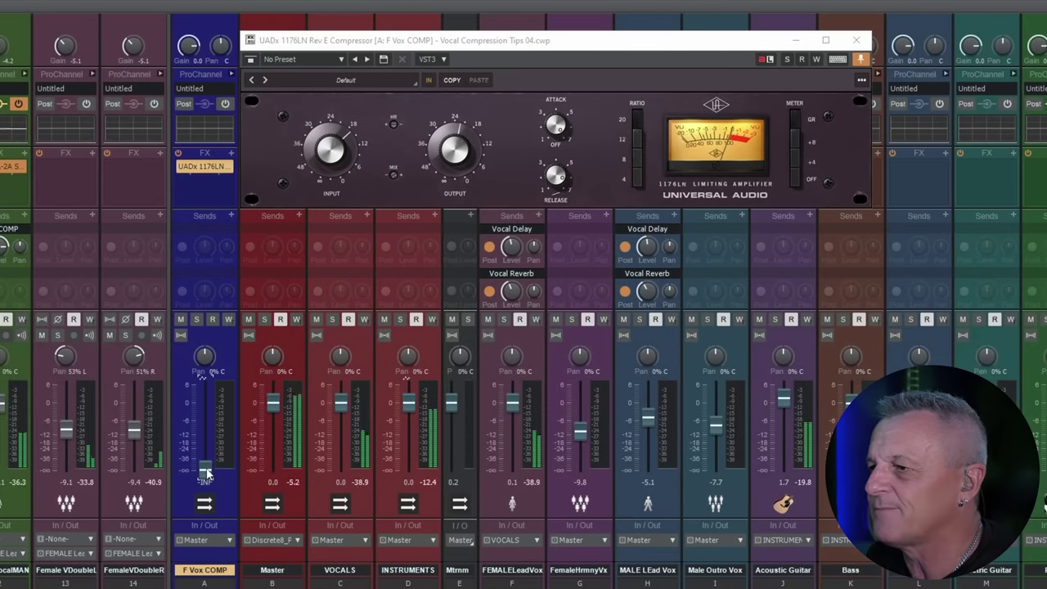
# Step: Raise the F Vox COMP bus fader to about -14.1 dB to blend the parallel compression under the vocal
pyautogui.moveTo(207, 472); pyautogui.dragTo(205, 438)
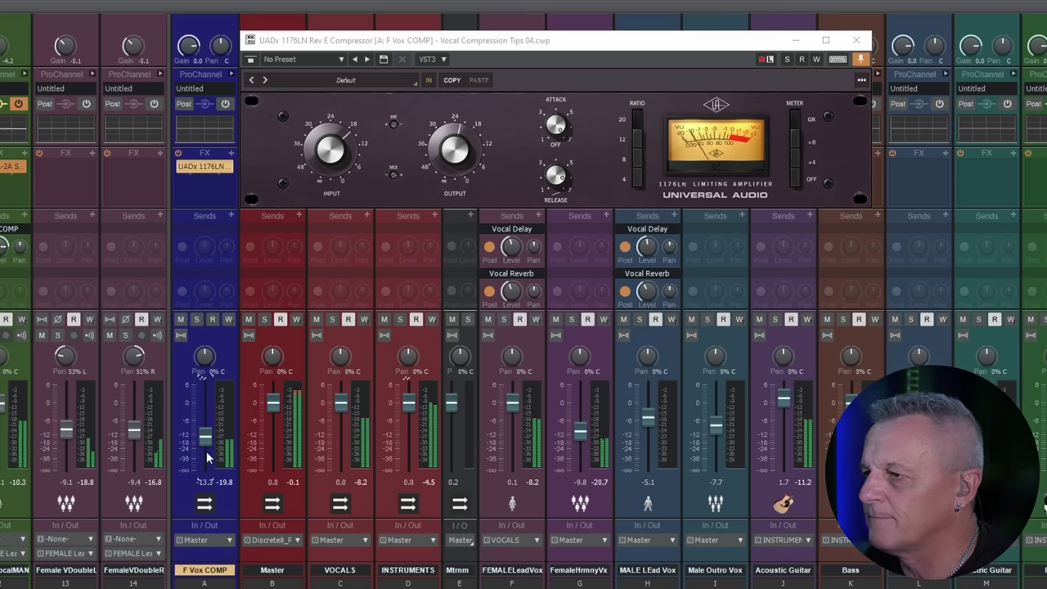
pyautogui.moveTo(205, 436); pyautogui.dragTo(205, 437)
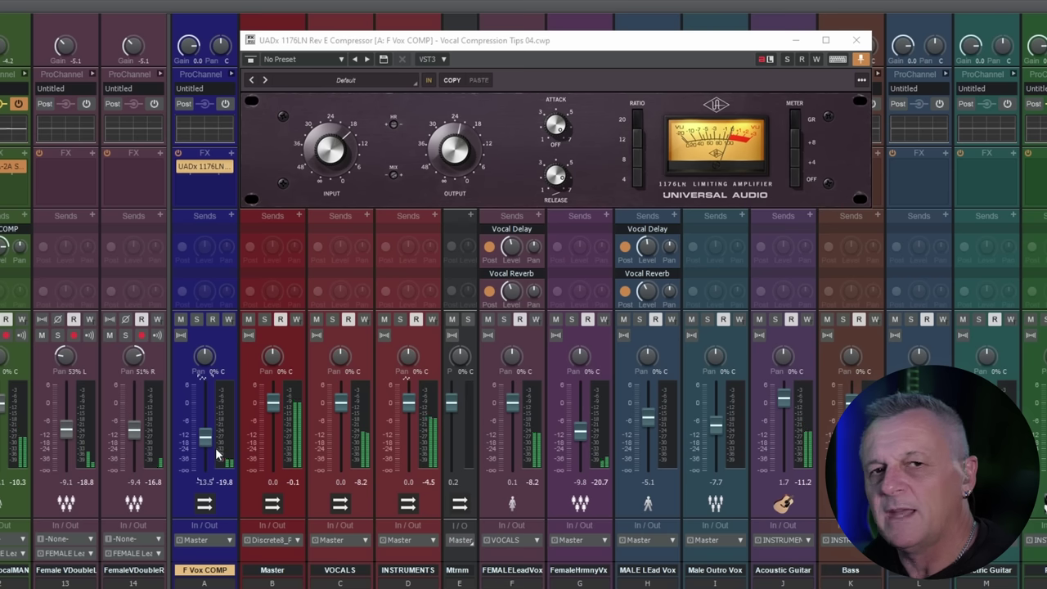
pyautogui.moveTo(207, 442)
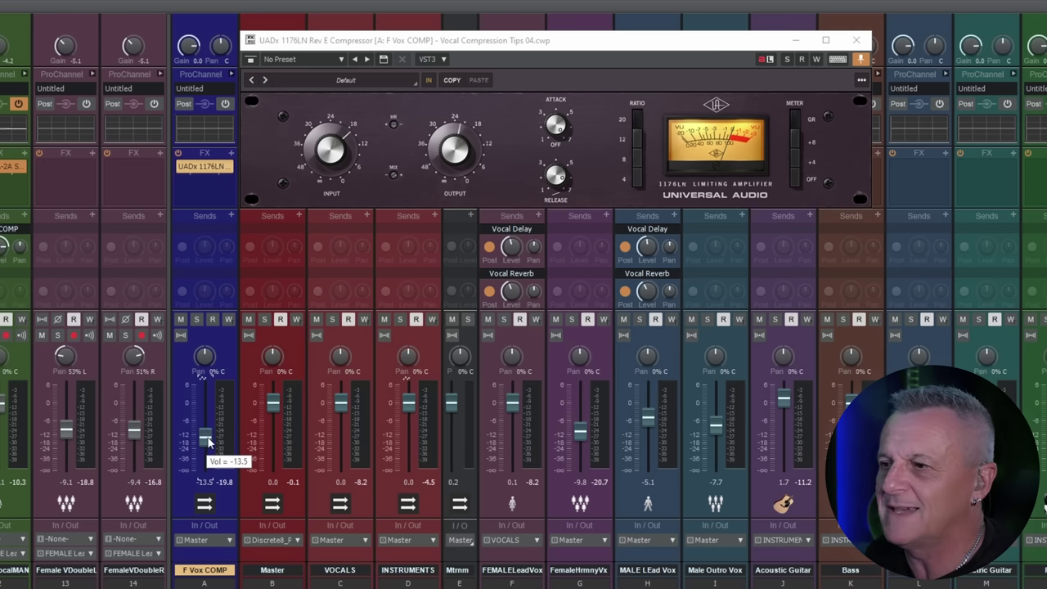
pyautogui.moveTo(205, 437); pyautogui.dragTo(210, 440)
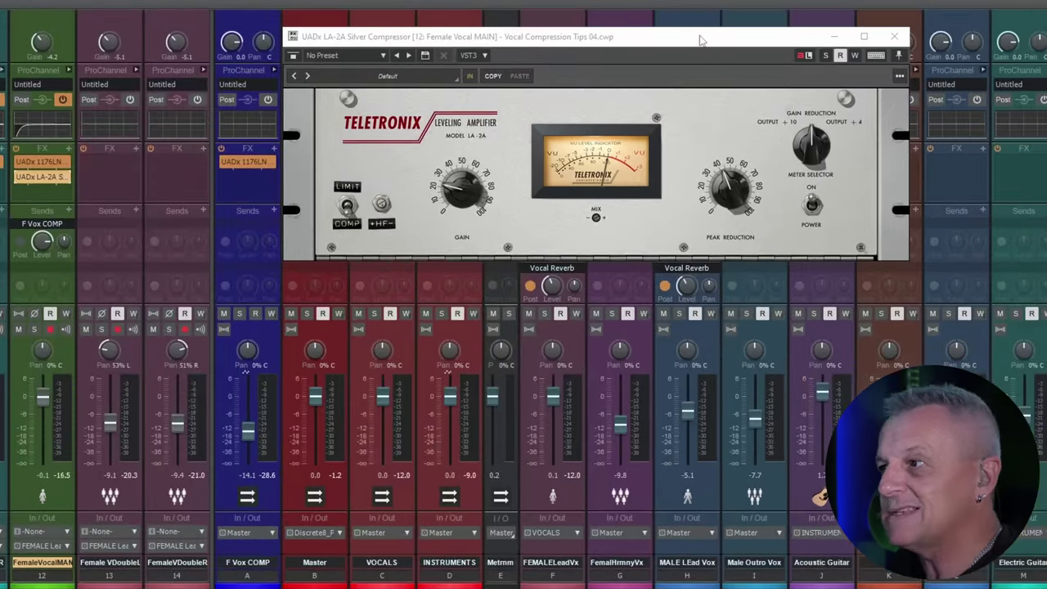
# Step: Open the 1176LN compressor on the female vocal track and play the mix to watch its meter
pyautogui.click(699, 39)
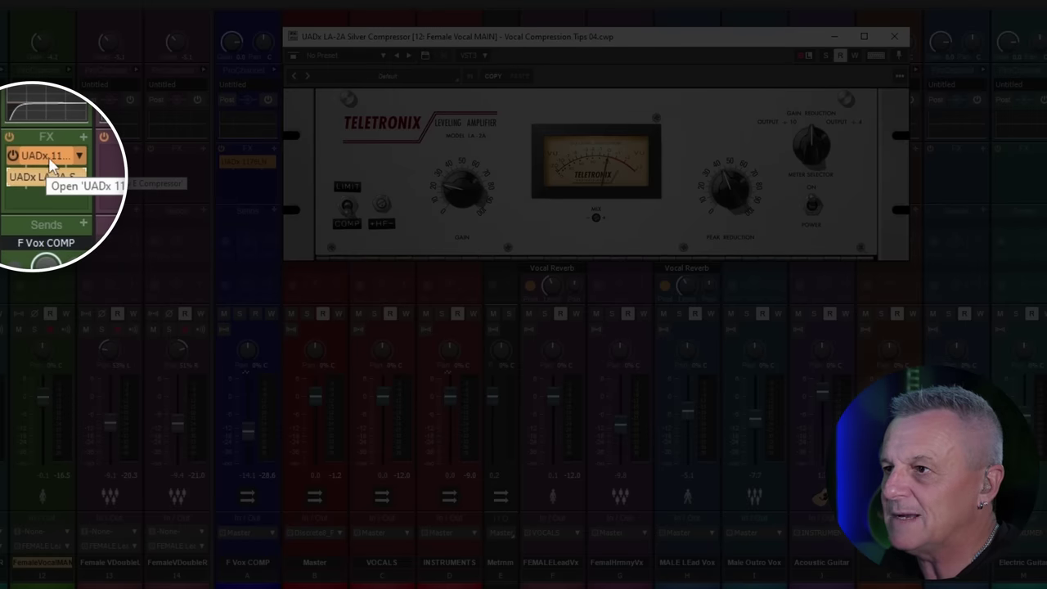
pyautogui.doubleClick(49, 163)
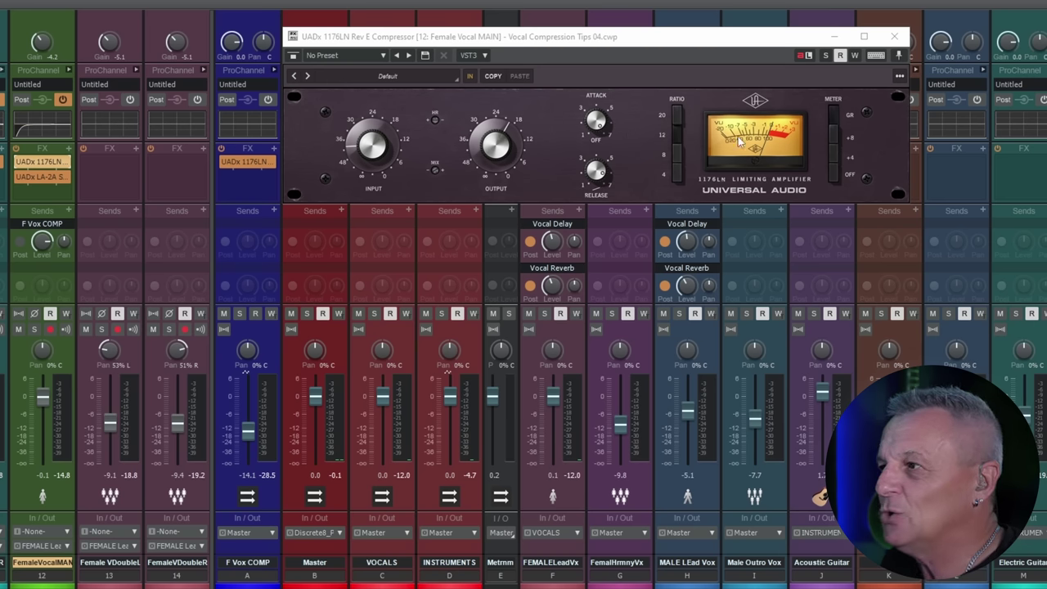
pyautogui.click(637, 138)
pyautogui.press('space')
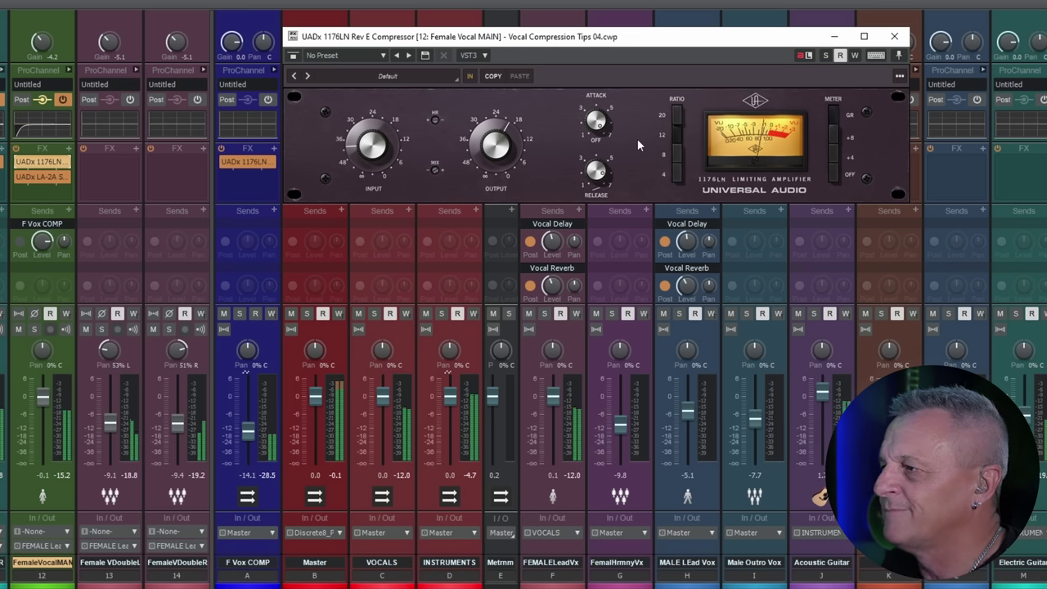
pyautogui.press('space')
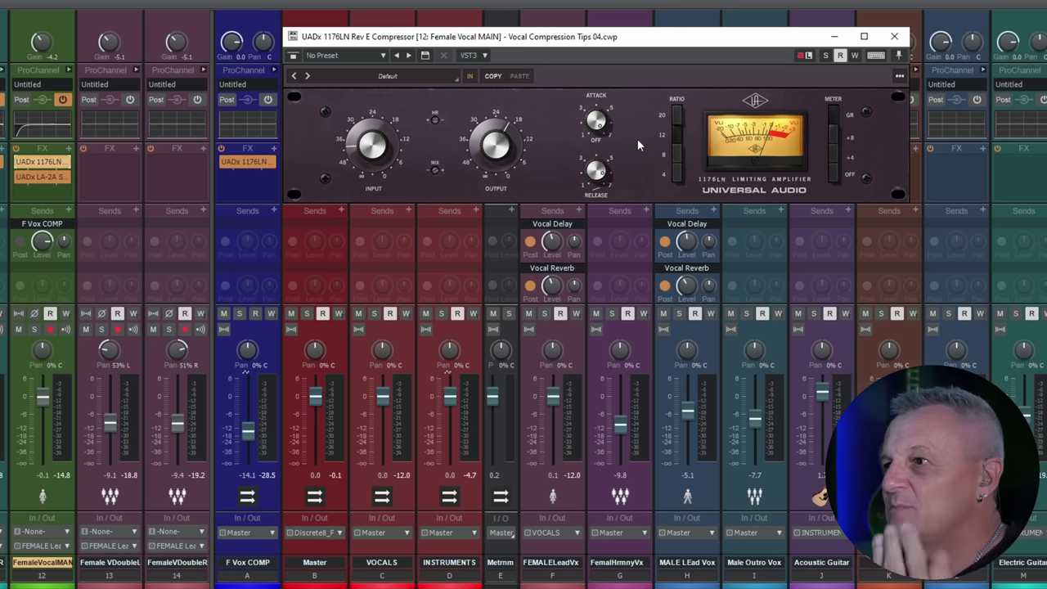
# Step: Open the LA-2A compressor on the female vocal track
pyautogui.doubleClick(45, 178)
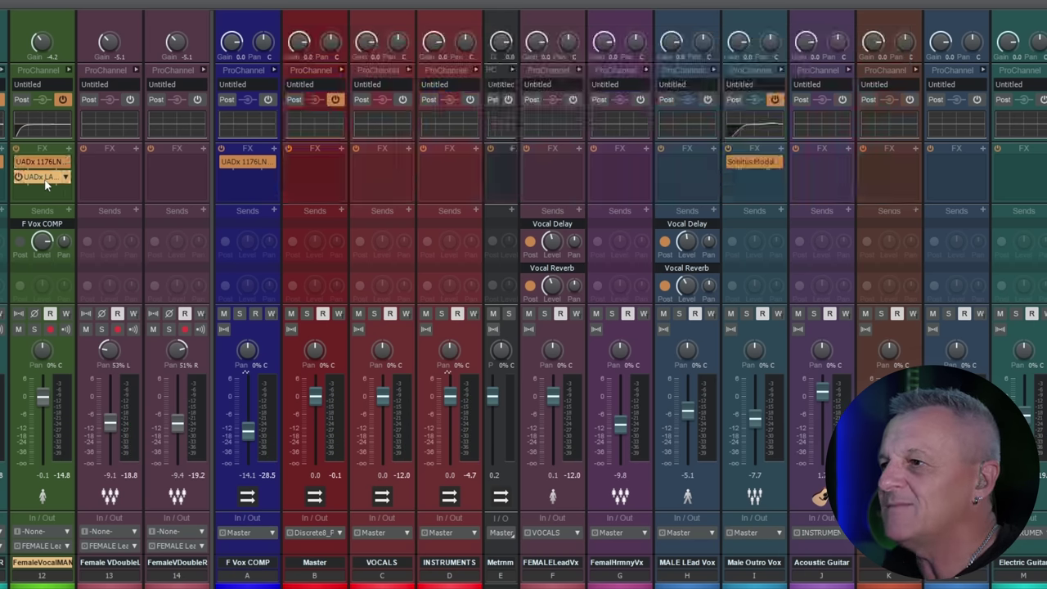